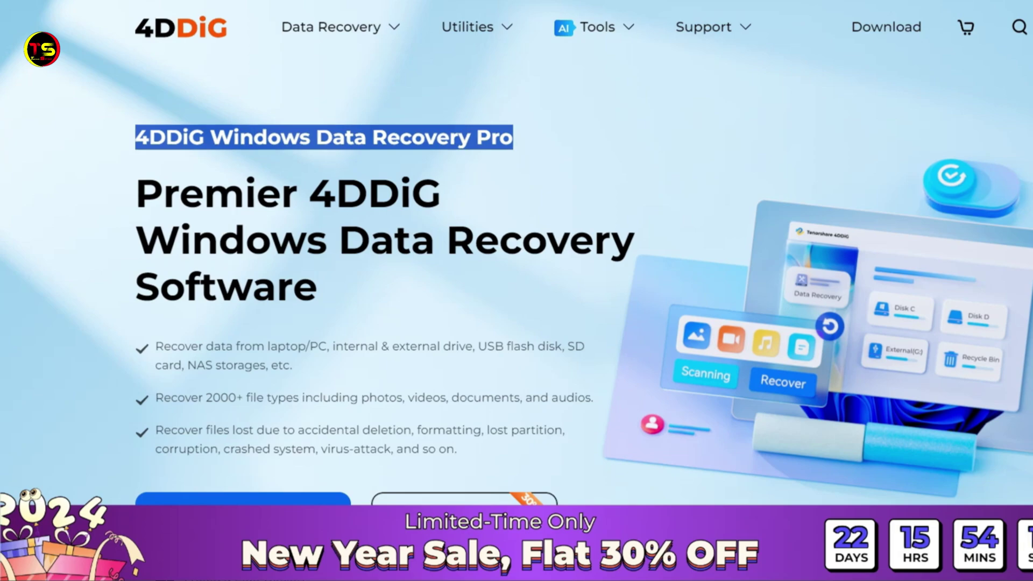
Step: Review the product page's recovery scenarios, supported storage devices and advanced features for 4DDiG Windows Data Recovery
{"action": "scroll", "coordinate": [517, 291], "scroll_direction": "down", "scroll_amount": 10}
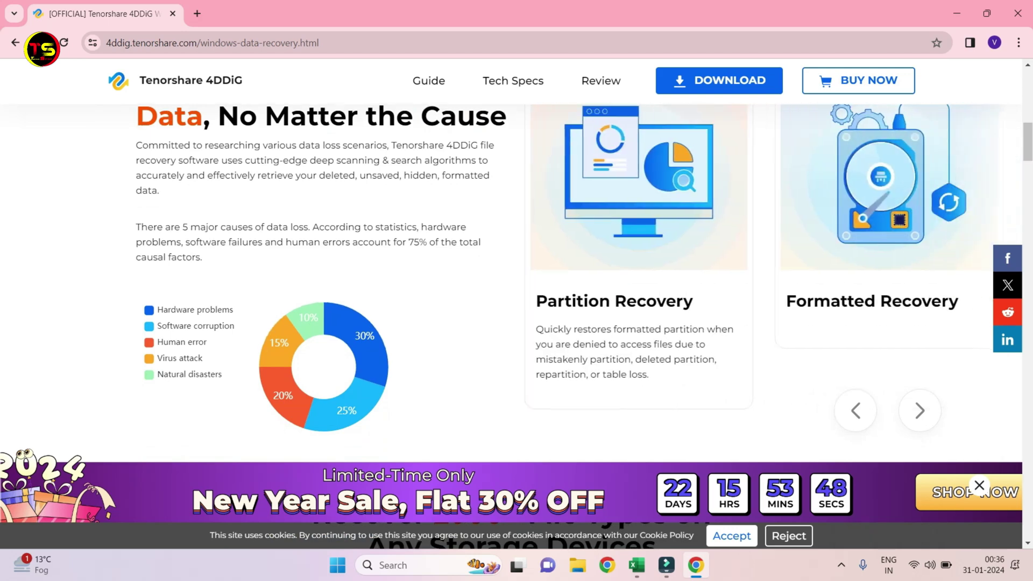
{"action": "scroll", "coordinate": [517, 290], "scroll_direction": "down", "scroll_amount": 3}
{"action": "scroll", "coordinate": [516, 290], "scroll_direction": "up", "scroll_amount": 3}
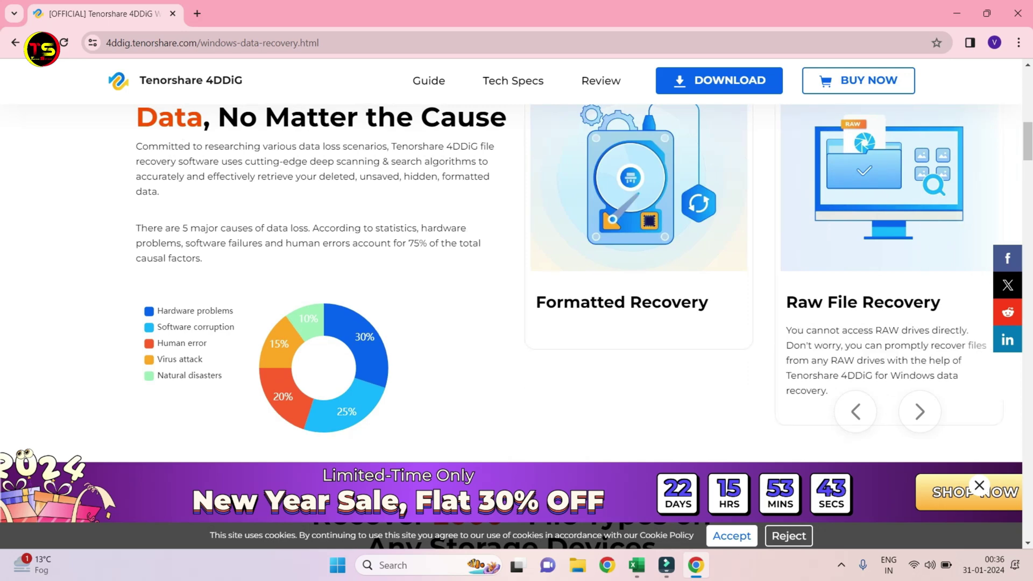
{"action": "scroll", "coordinate": [516, 323], "scroll_direction": "down", "scroll_amount": 1}
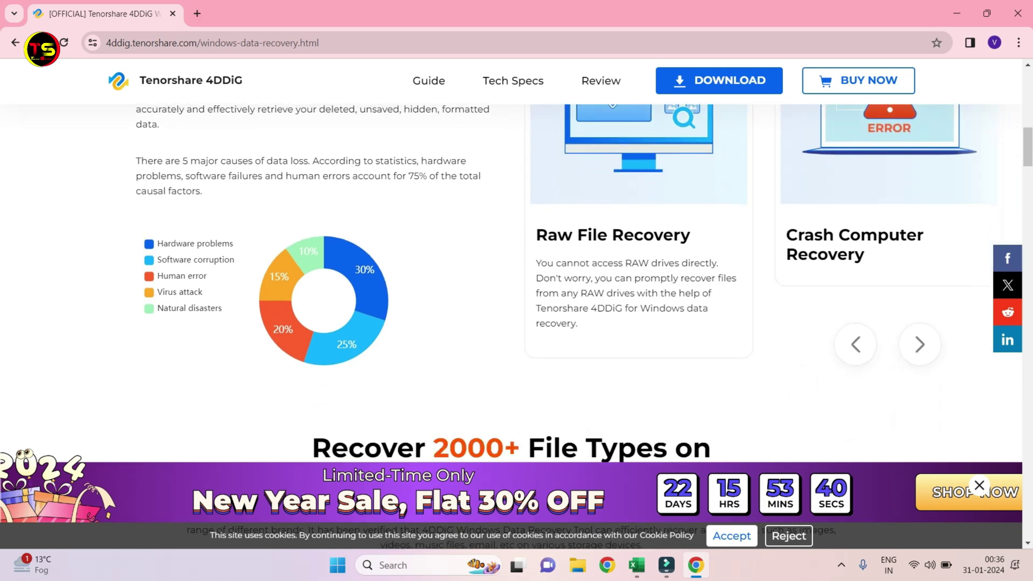
{"action": "scroll", "coordinate": [516, 322], "scroll_direction": "down", "scroll_amount": 3}
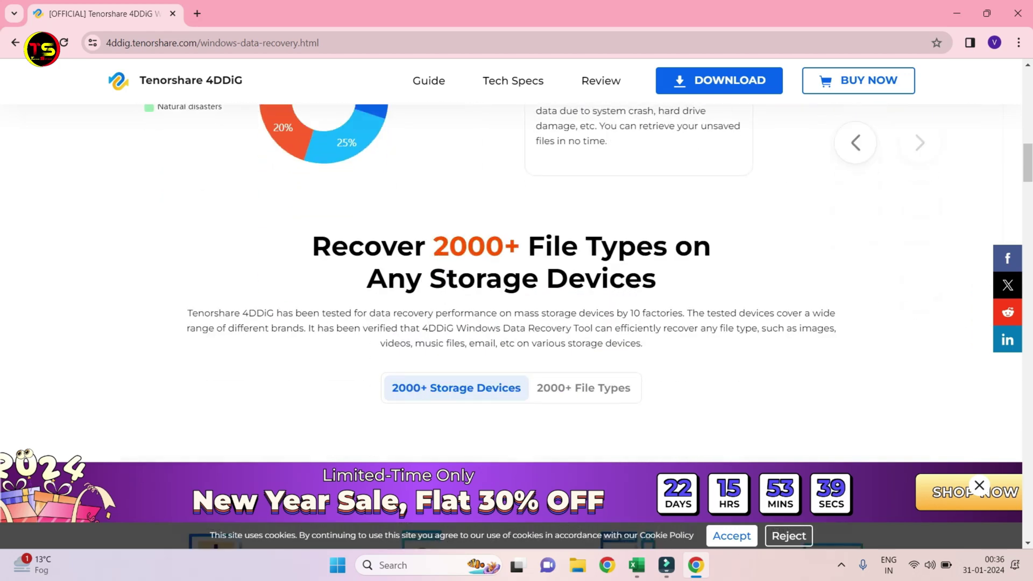
{"action": "scroll", "coordinate": [626, 322], "scroll_direction": "down", "scroll_amount": 4}
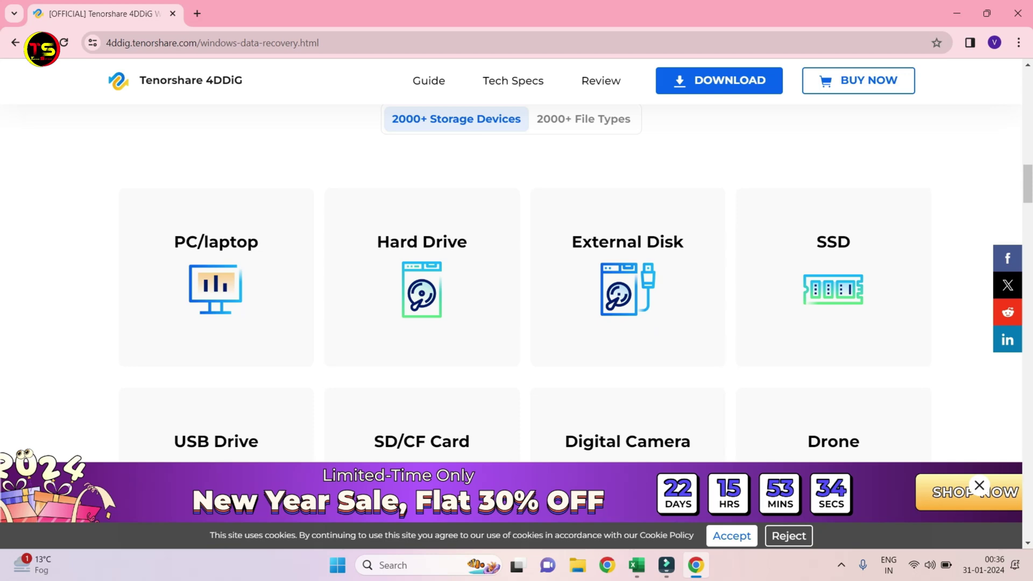
{"action": "scroll", "coordinate": [422, 376], "scroll_direction": "down", "scroll_amount": 1}
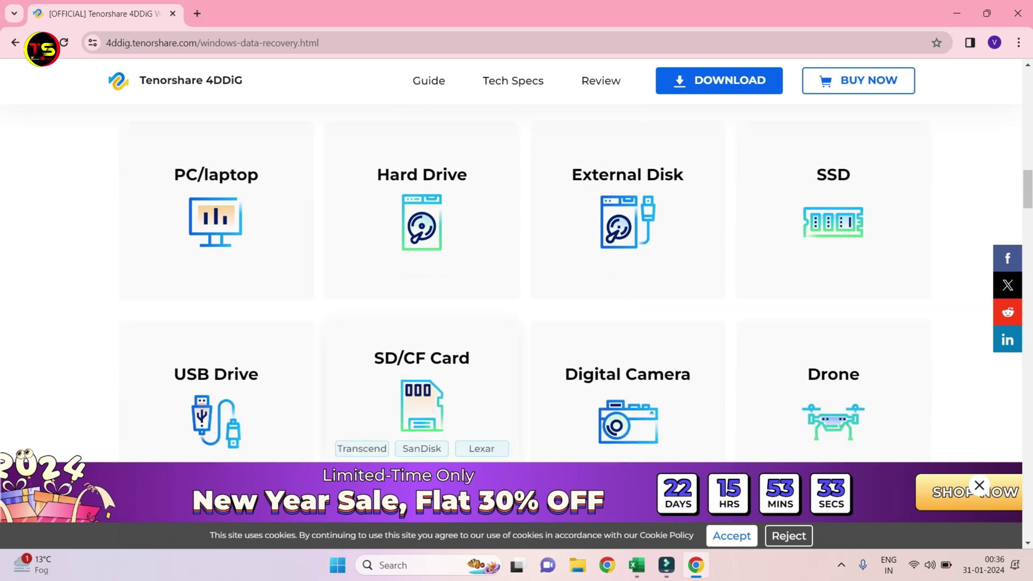
{"action": "scroll", "coordinate": [422, 350], "scroll_direction": "down", "scroll_amount": 1}
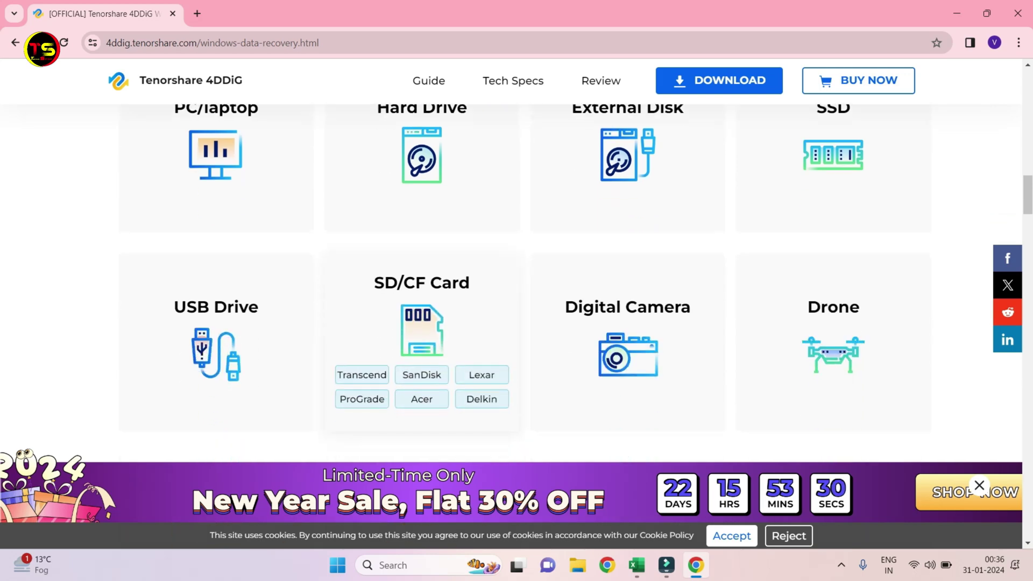
{"action": "scroll", "coordinate": [421, 349], "scroll_direction": "down", "scroll_amount": 3}
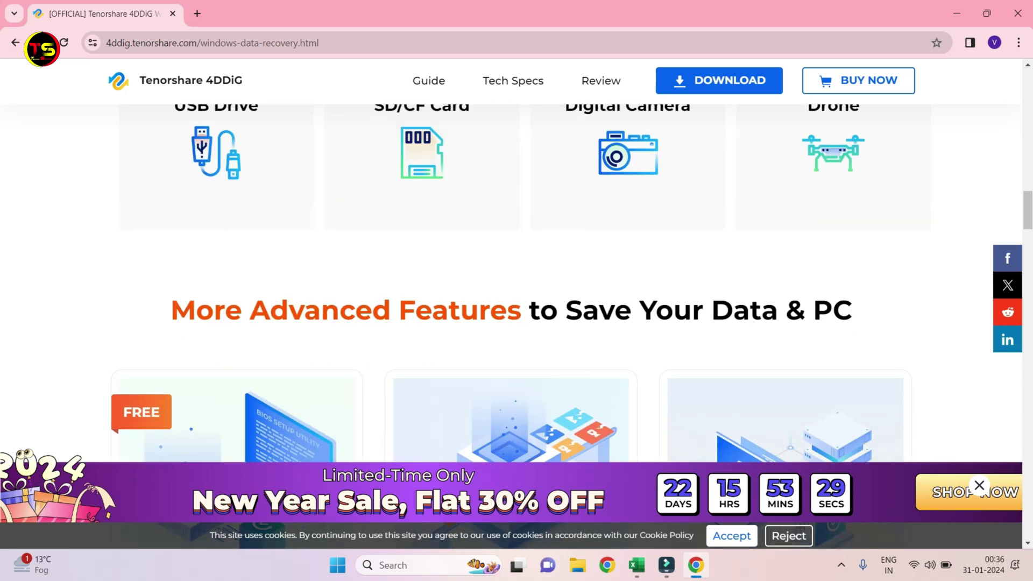
{"action": "scroll", "coordinate": [511, 323], "scroll_direction": "down", "scroll_amount": 2}
{"action": "scroll", "coordinate": [511, 323], "scroll_direction": "up", "scroll_amount": 10}
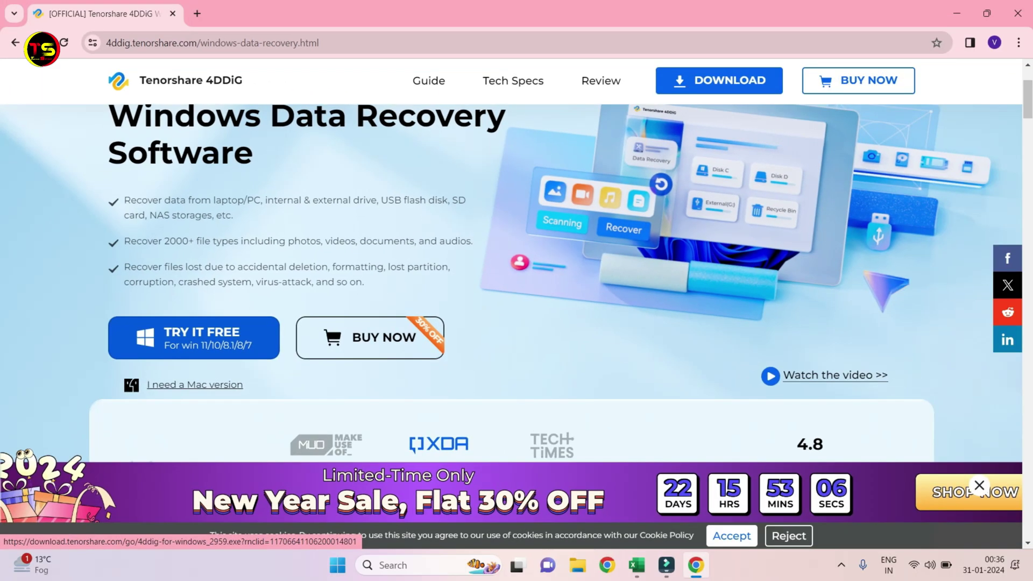
Step: Download the free Windows version of Tenorshare 4DDiG, install it and launch it
{"action": "scroll", "coordinate": [517, 290], "scroll_direction": "down", "scroll_amount": 1}
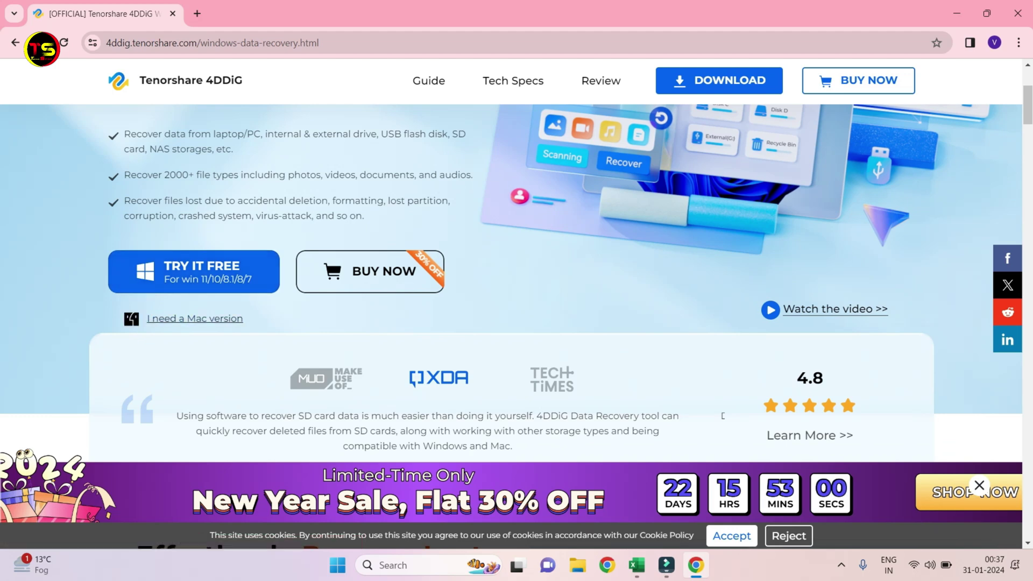
{"action": "left_click", "coordinate": [193, 271]}
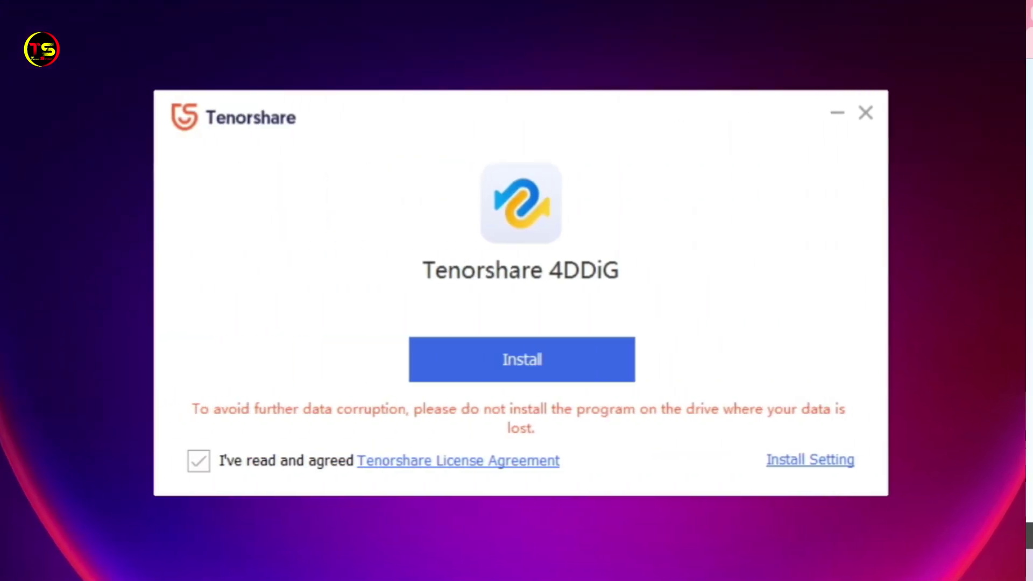
{"action": "key", "text": "Return"}
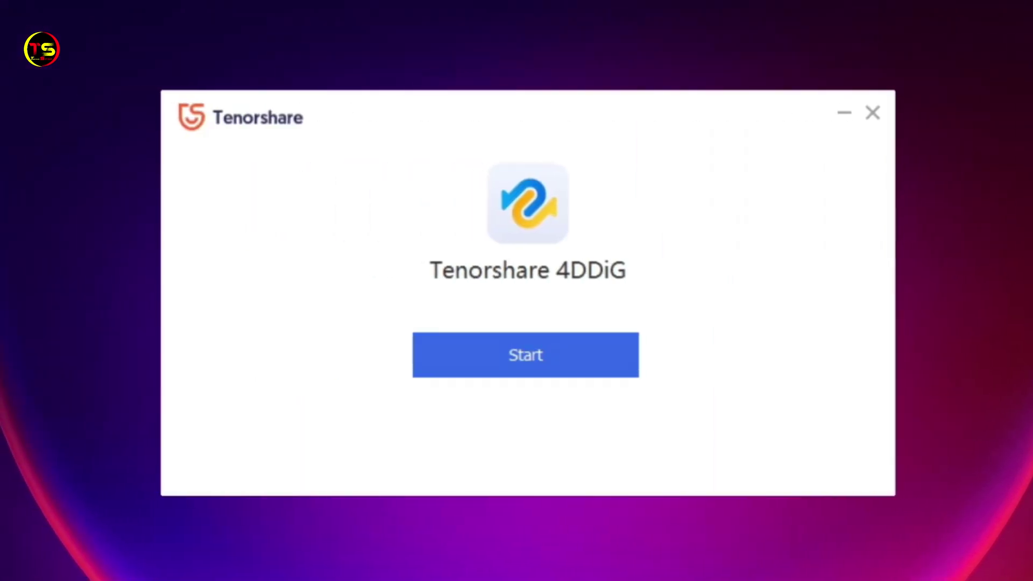
{"action": "key", "text": "Return"}
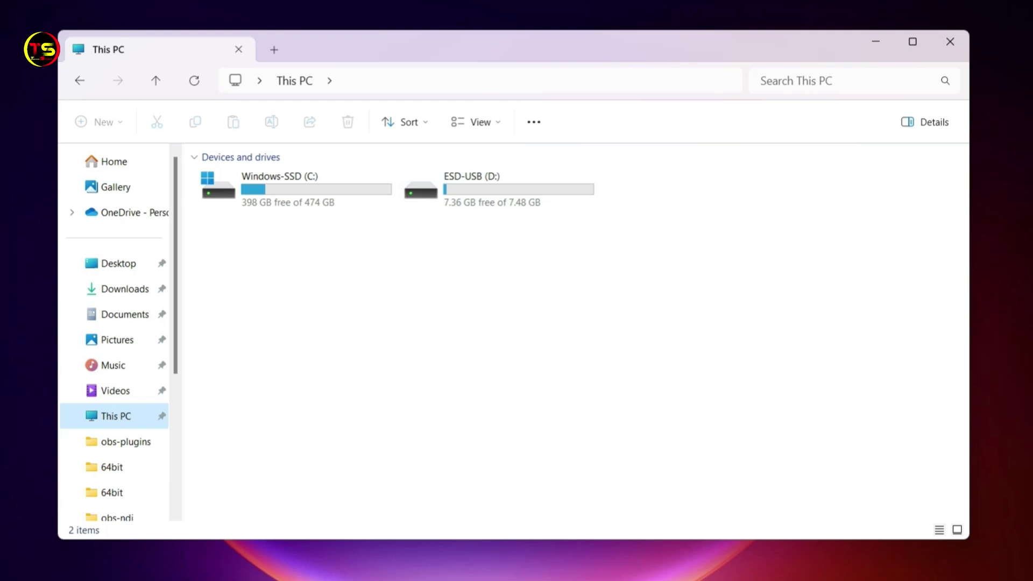
Step: Quick-format the ESD-USB (D:) drive as FAT32 with 4096-byte allocation units, checking the drive's contents before and after
{"action": "double_click", "coordinate": [473, 188]}
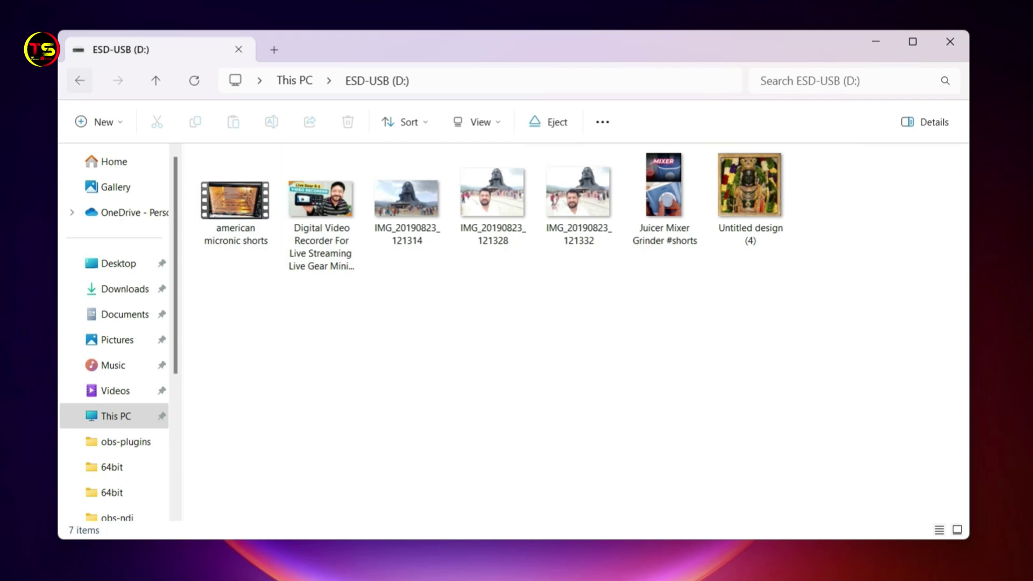
{"action": "key", "text": "alt+Left"}
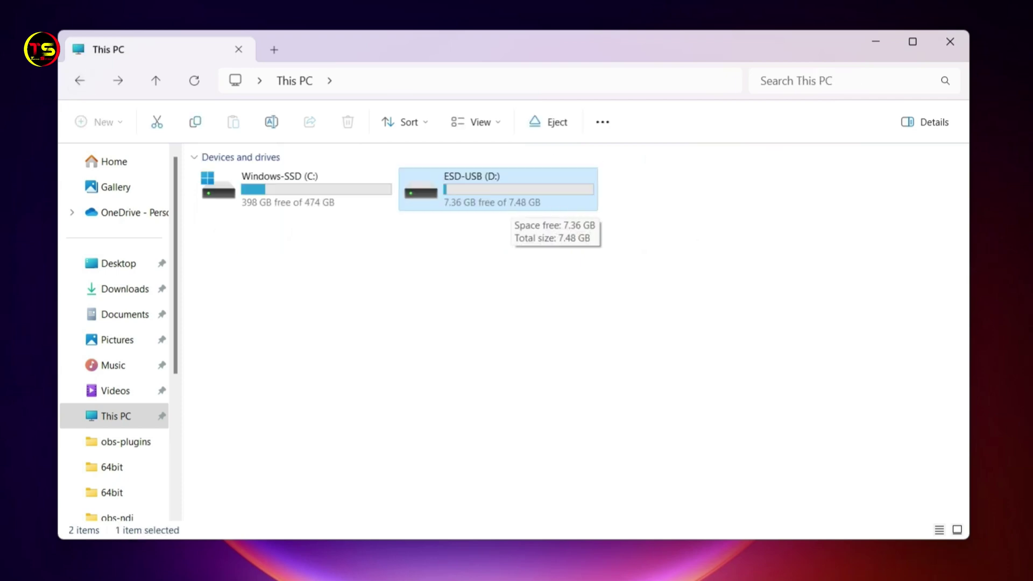
{"action": "right_click", "coordinate": [515, 200]}
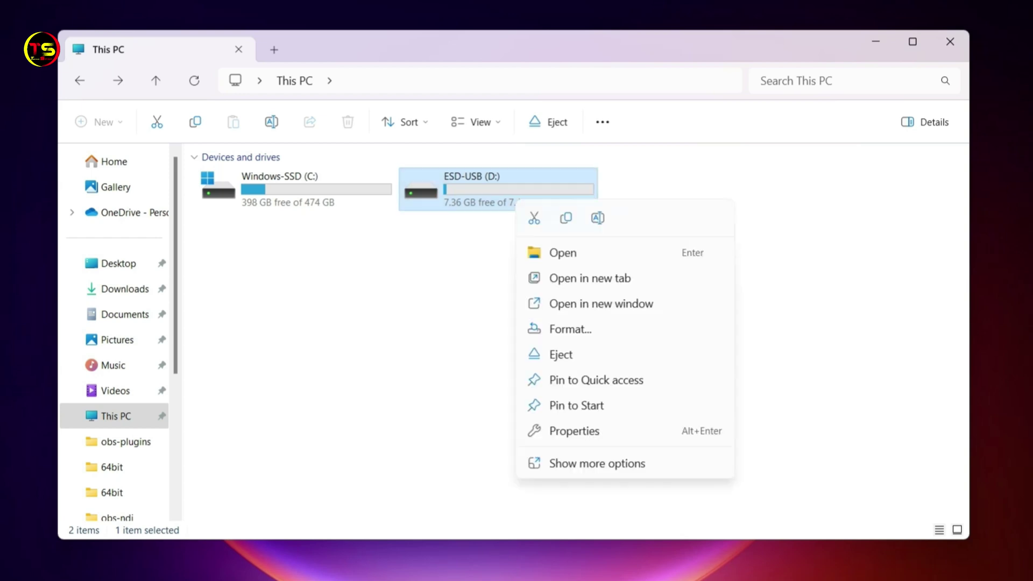
{"action": "left_click", "coordinate": [570, 329]}
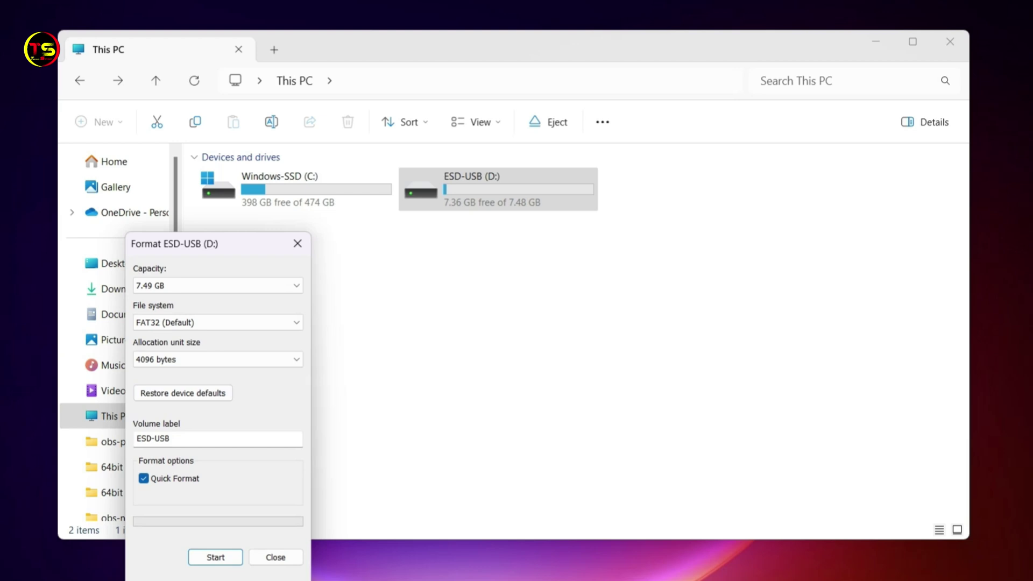
{"action": "key", "text": "Return"}
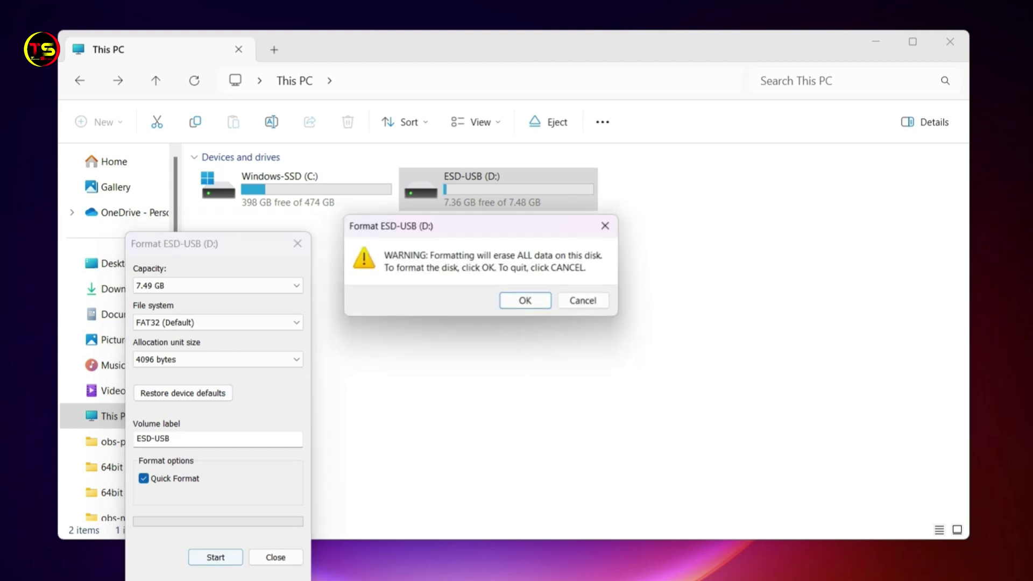
{"action": "key", "text": "Return"}
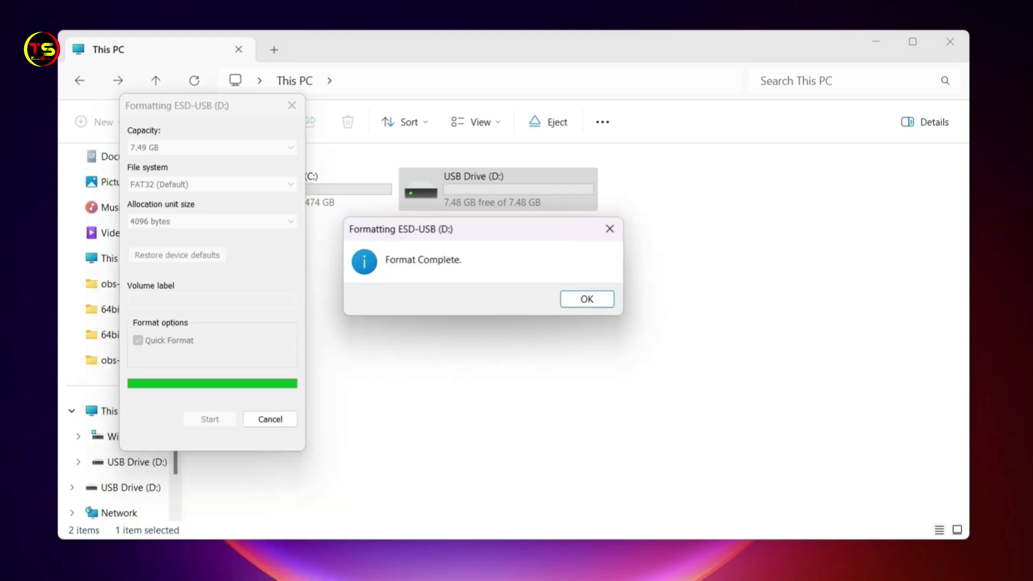
{"action": "key", "text": "Return"}
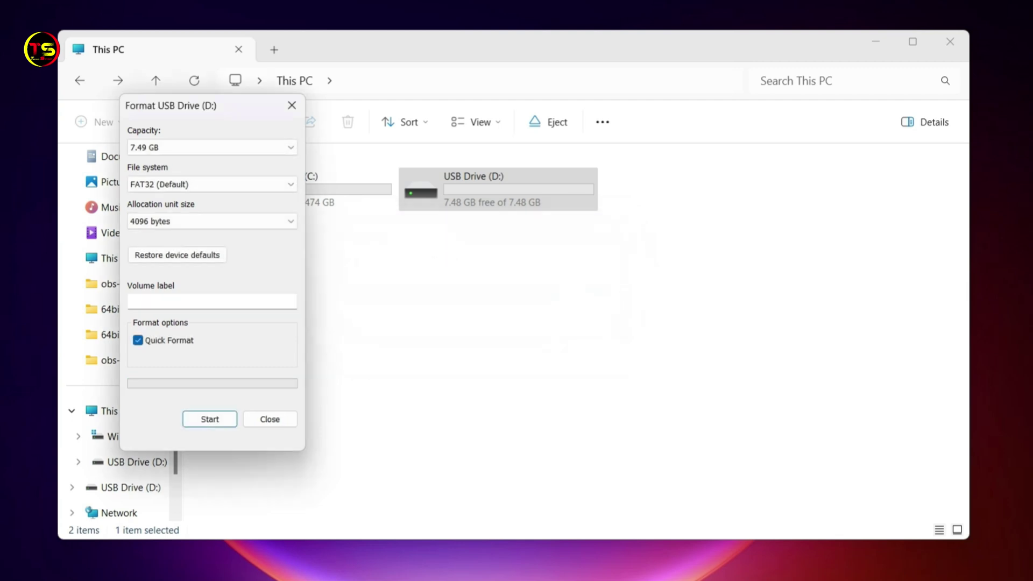
{"action": "key", "text": "Escape"}
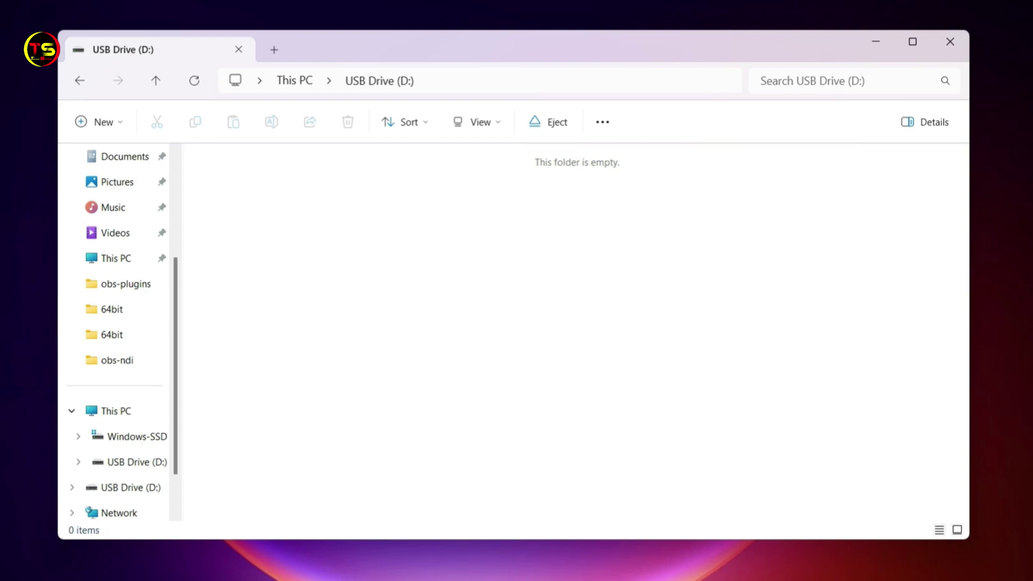
{"action": "key", "text": "alt+Left"}
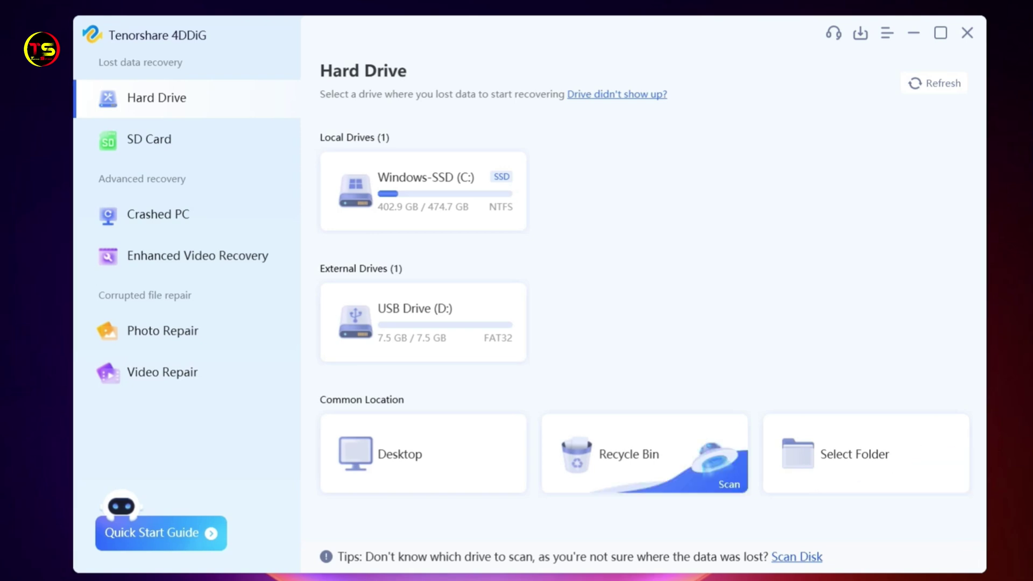
Step: Start a fresh scan of the external USB Drive (D:) in Tenorshare 4DDiG instead of importing the historical results
{"action": "mouse_move", "coordinate": [484, 199]}
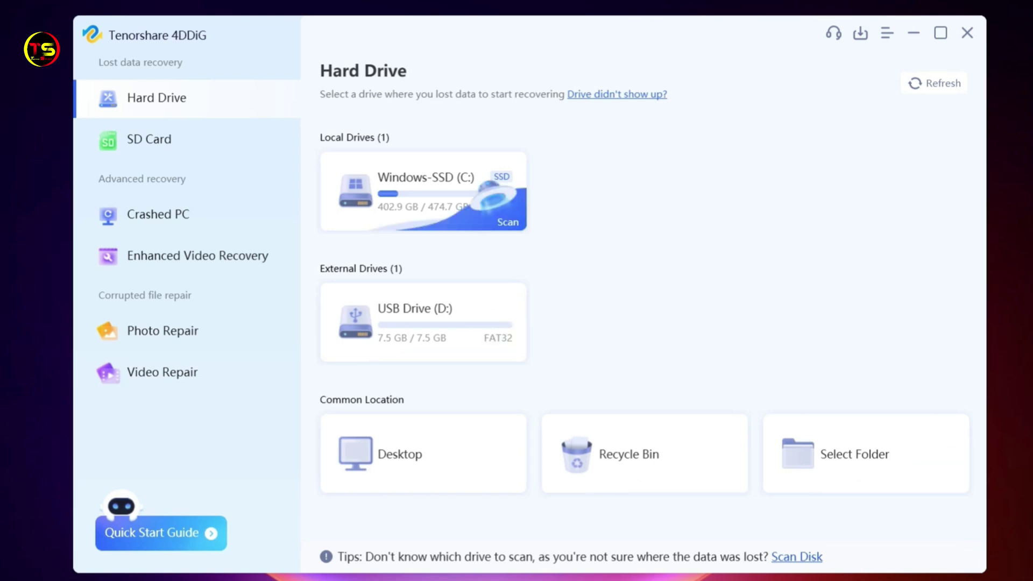
{"action": "mouse_move", "coordinate": [484, 333]}
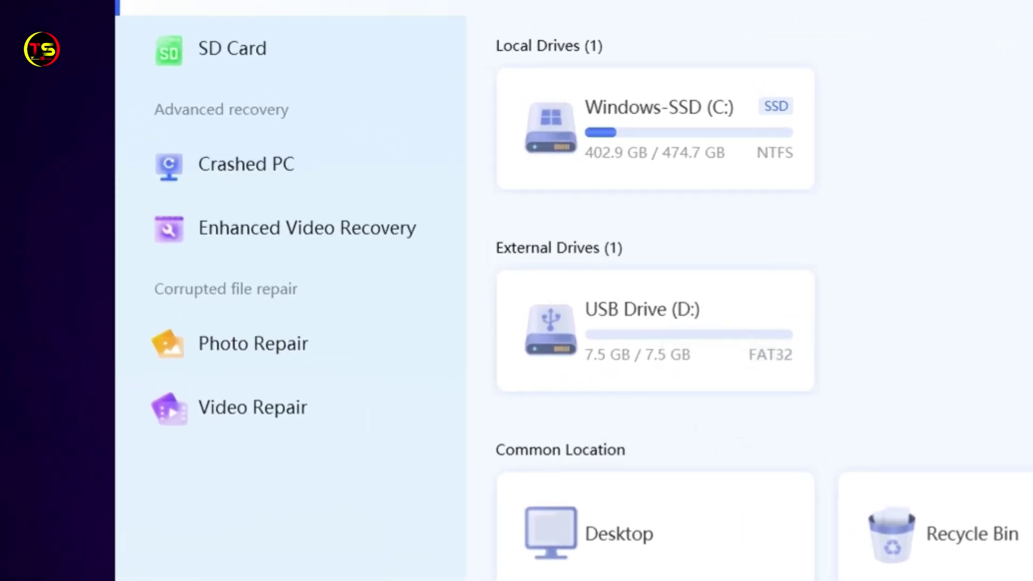
{"action": "mouse_move", "coordinate": [699, 345]}
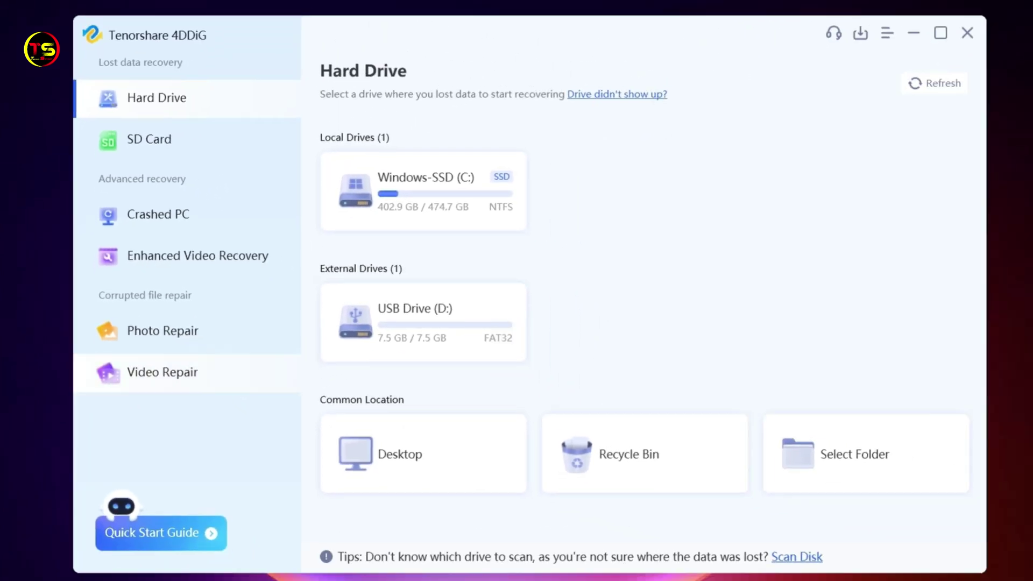
{"action": "mouse_move", "coordinate": [446, 323]}
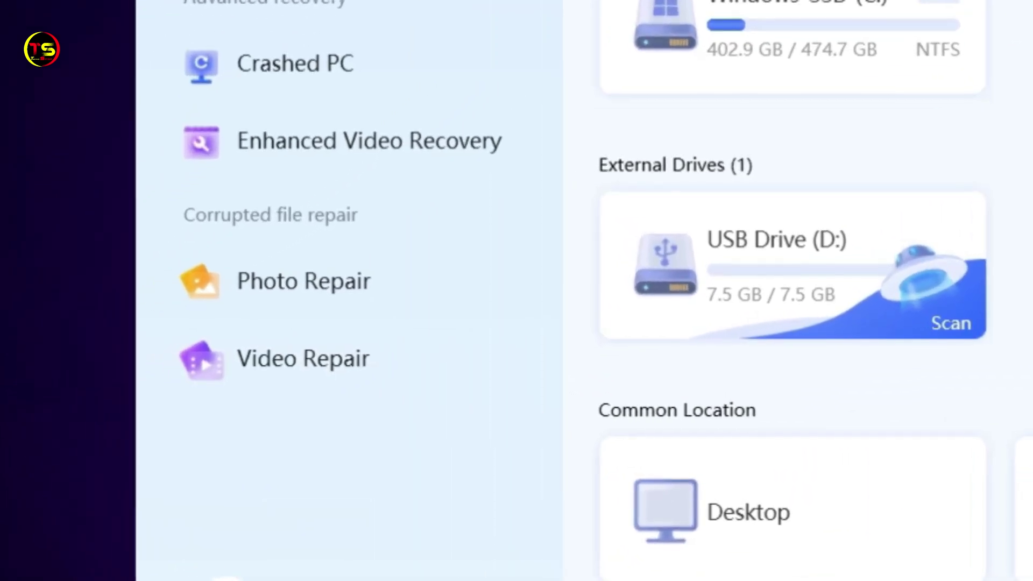
{"action": "left_click", "coordinate": [950, 323]}
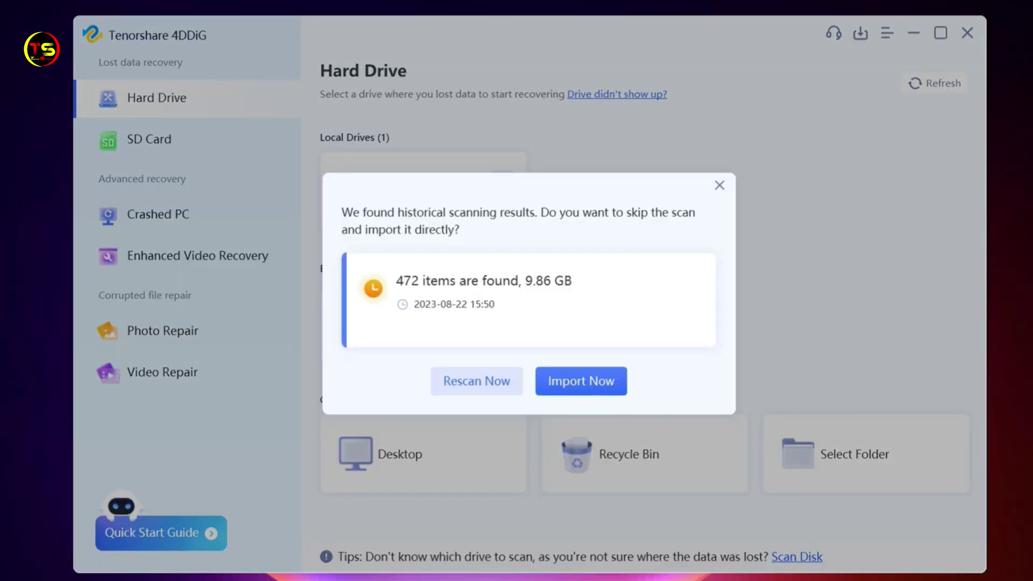
{"action": "left_click", "coordinate": [476, 380]}
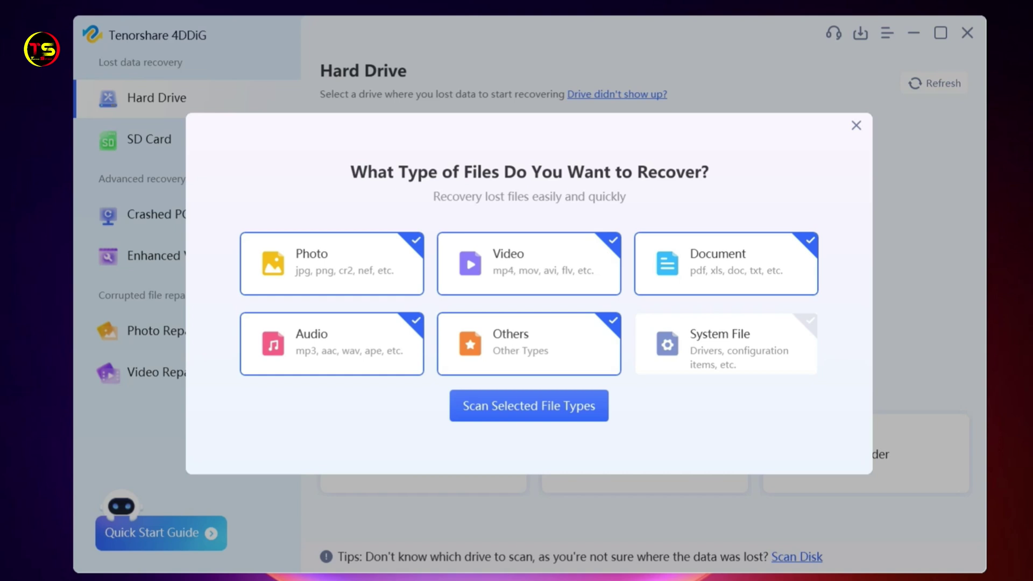
Step: Exclude Document, Audio and Others from the file types, scan for photos and videos, and dismiss the file-finding tips
{"action": "left_click", "coordinate": [726, 263]}
{"action": "left_click", "coordinate": [332, 343]}
{"action": "left_click", "coordinate": [529, 344]}
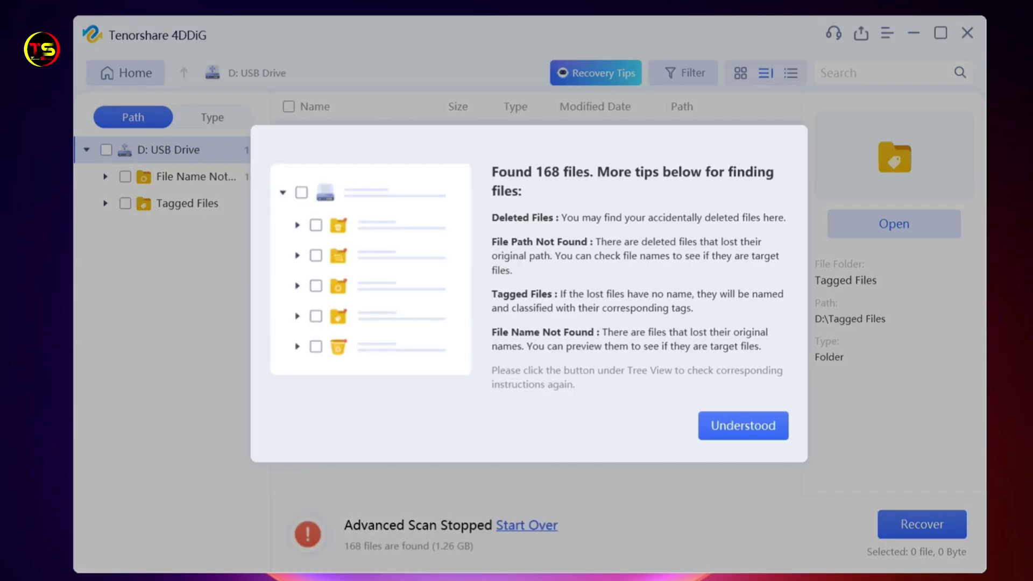
{"action": "key", "text": "Return"}
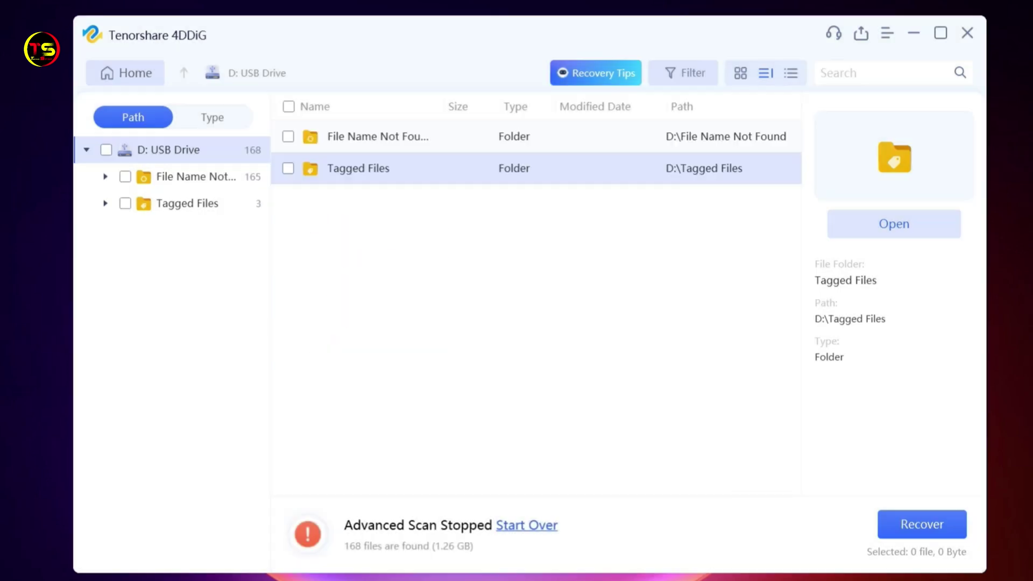
Step: Show the filter options for the scan results and expand the File Name Not Found folder
{"action": "left_click", "coordinate": [683, 73]}
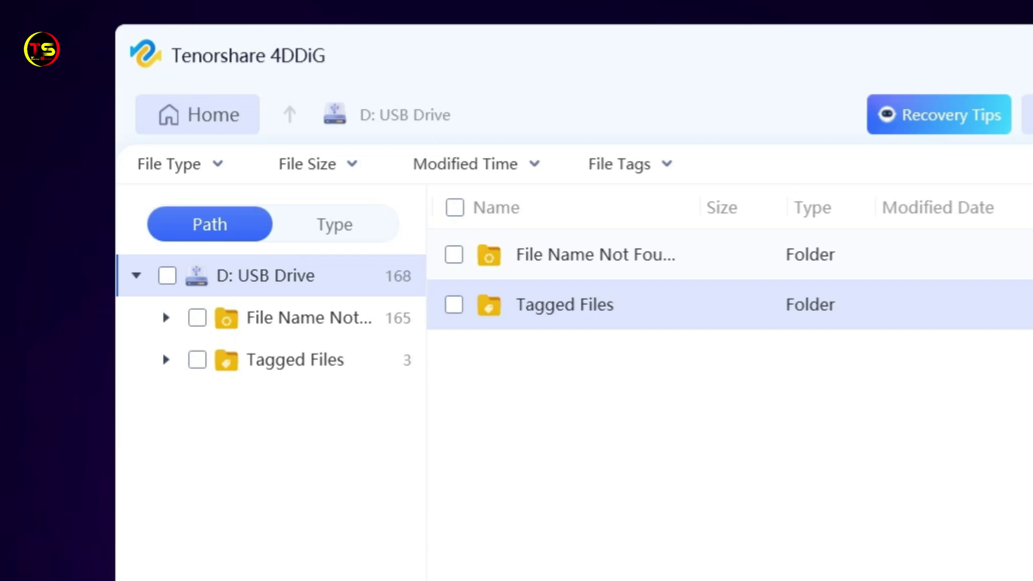
{"action": "left_click", "coordinate": [165, 317]}
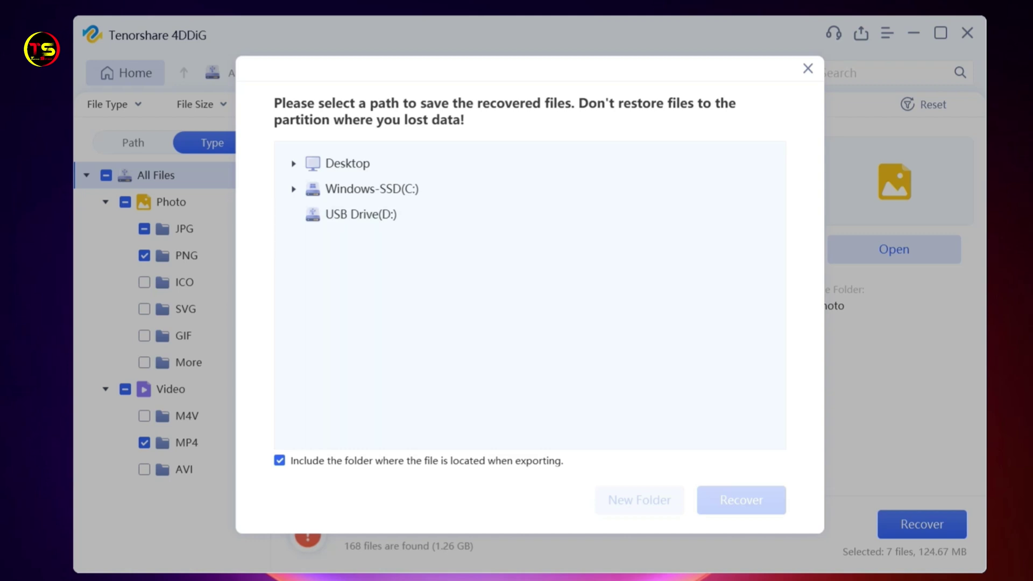
Step: Create a Desktop folder named "recovered files" and recover the selected photos and videos into it without repairing corrupted files
{"action": "left_click", "coordinate": [347, 163]}
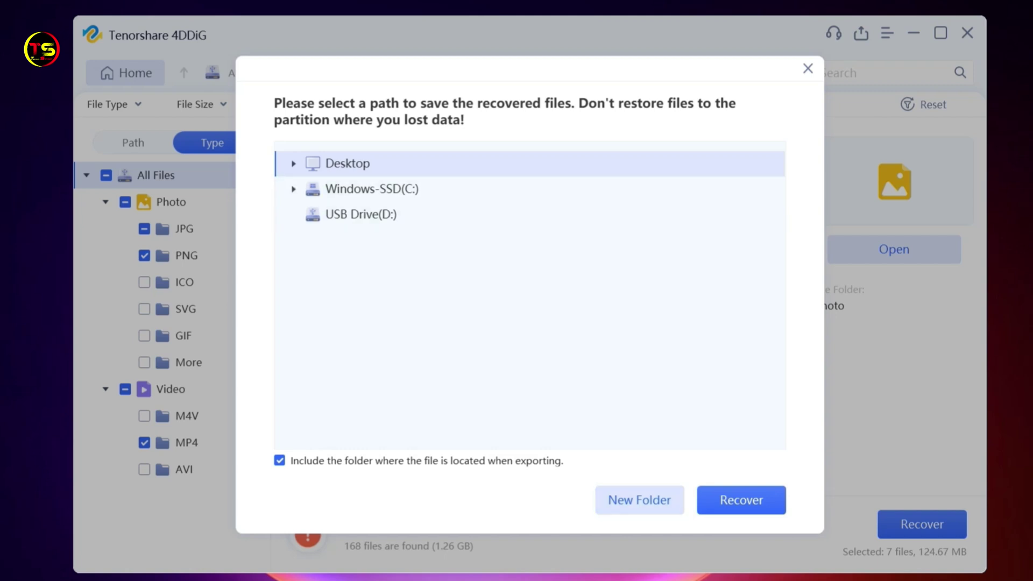
{"action": "left_click", "coordinate": [638, 499]}
{"action": "type", "text": "recovered file"}
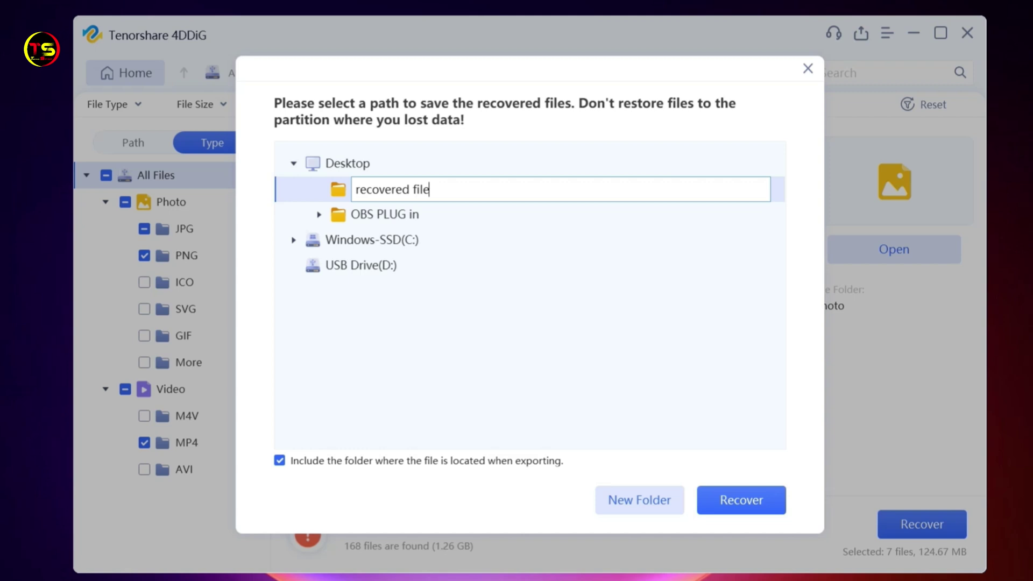
{"action": "type", "text": "s"}
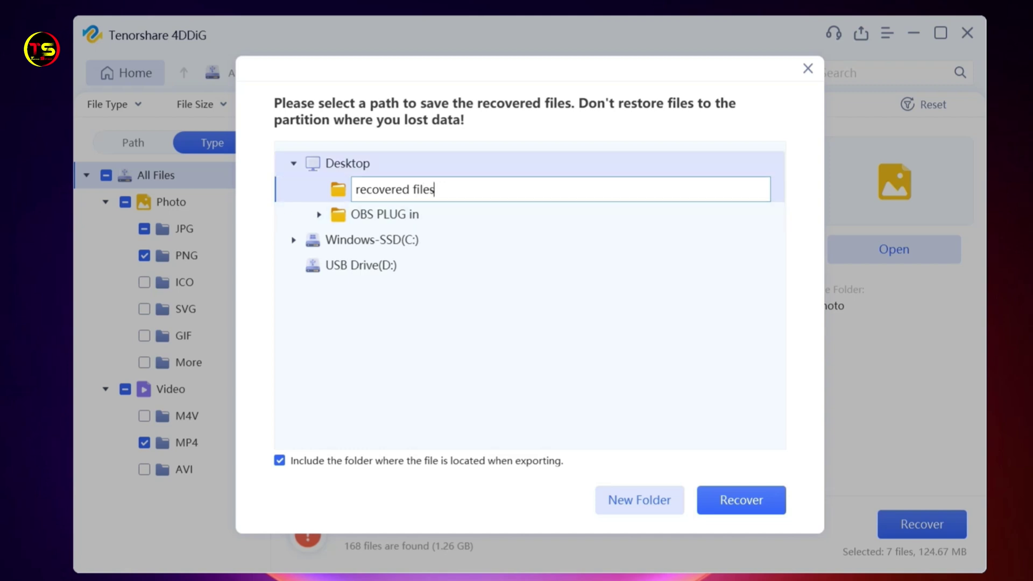
{"action": "key", "text": "Return"}
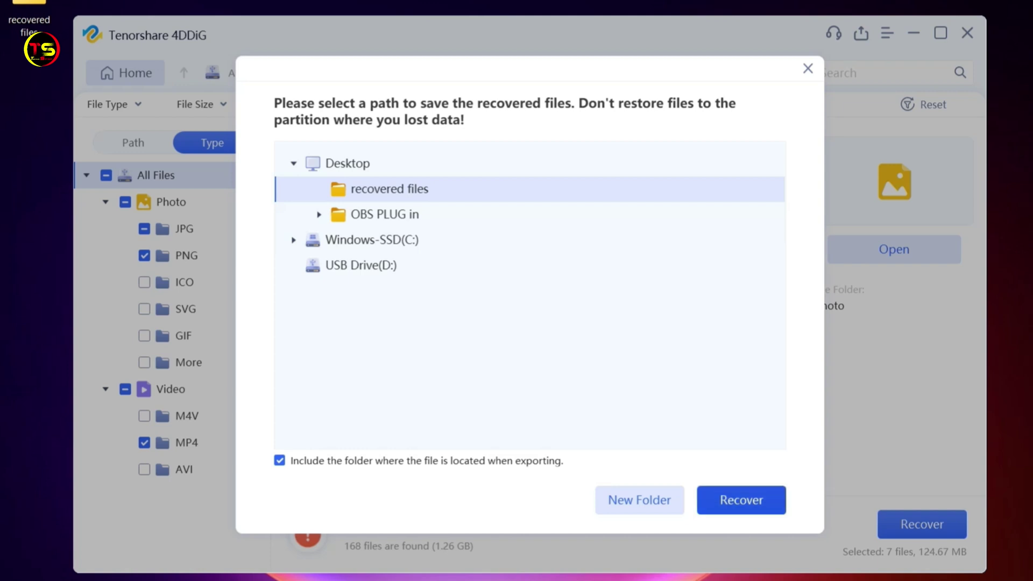
{"action": "left_click", "coordinate": [741, 500]}
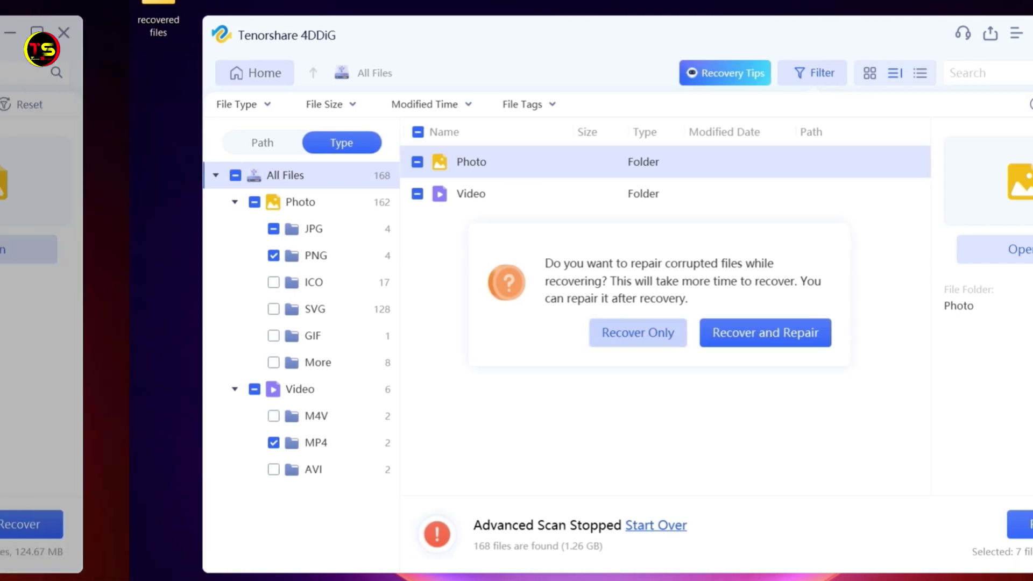
{"action": "left_click", "coordinate": [508, 333]}
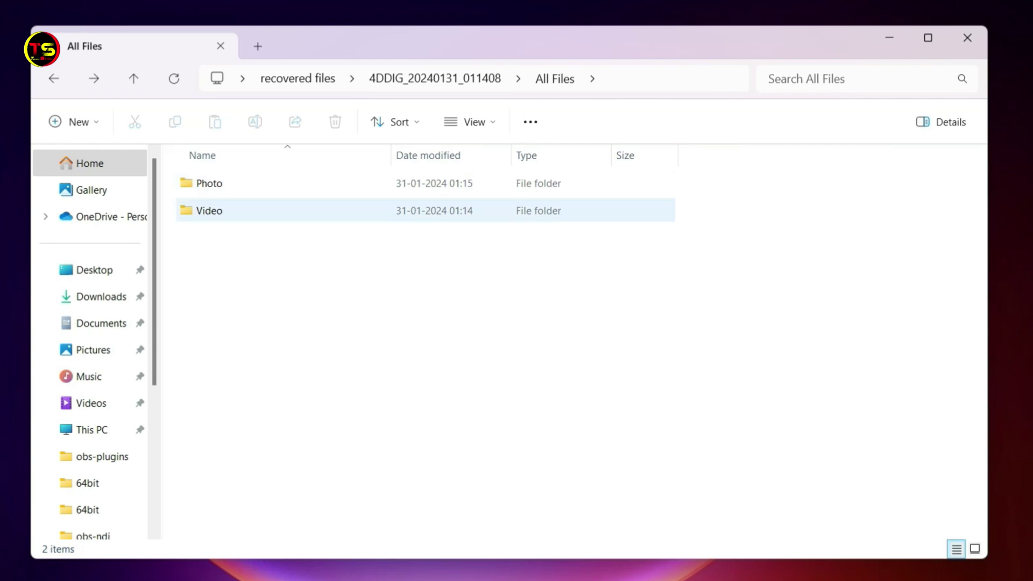
Step: Open the second image in the recovered Photo > PNG folder to check it, and return to the All Files folder
{"action": "double_click", "coordinate": [209, 183]}
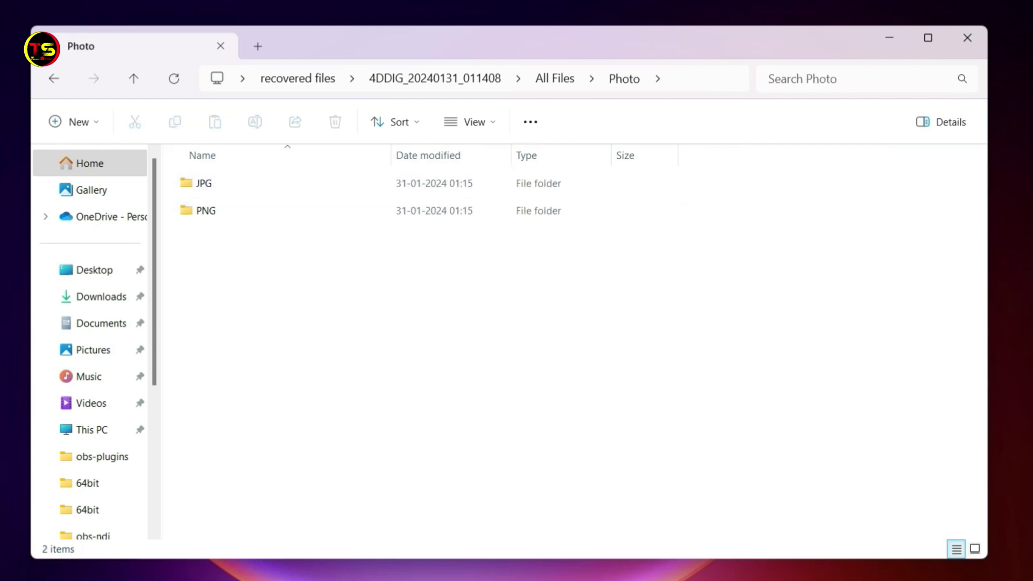
{"action": "double_click", "coordinate": [206, 211]}
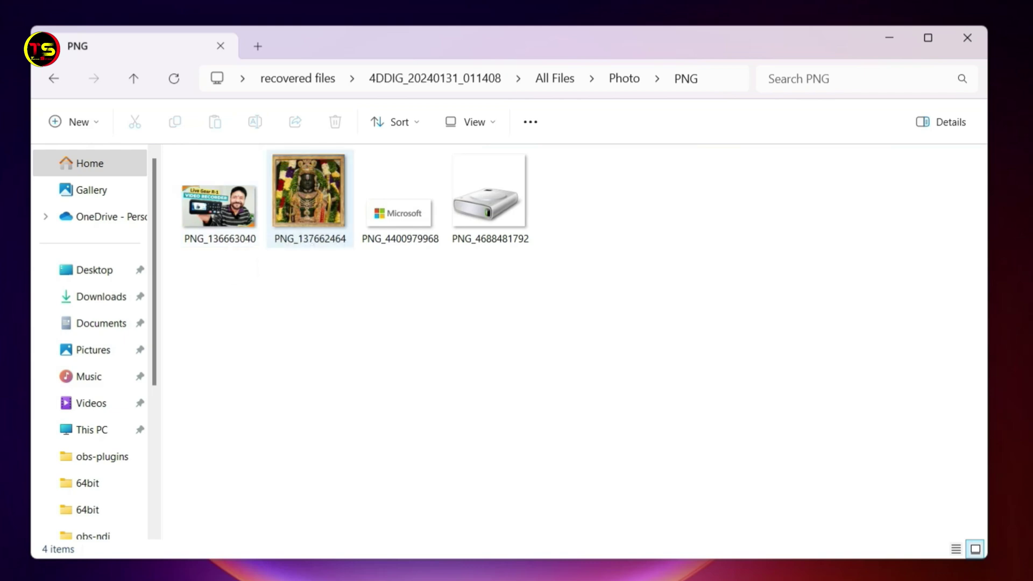
{"action": "double_click", "coordinate": [304, 215]}
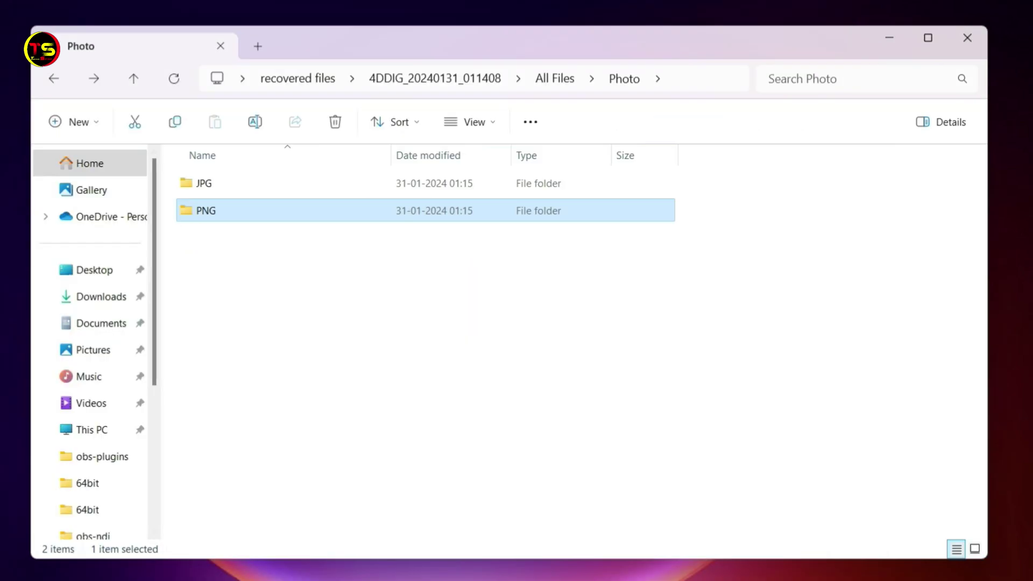
{"action": "key", "text": "alt+Left"}
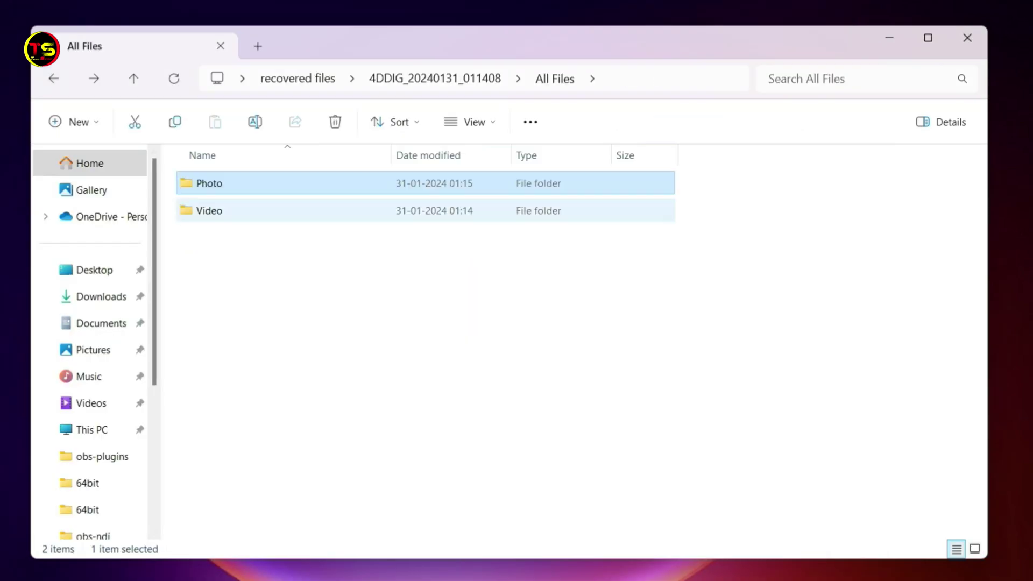
Step: Play the recovered video MP4_113713152 from the Video > MP4 folder
{"action": "double_click", "coordinate": [231, 211]}
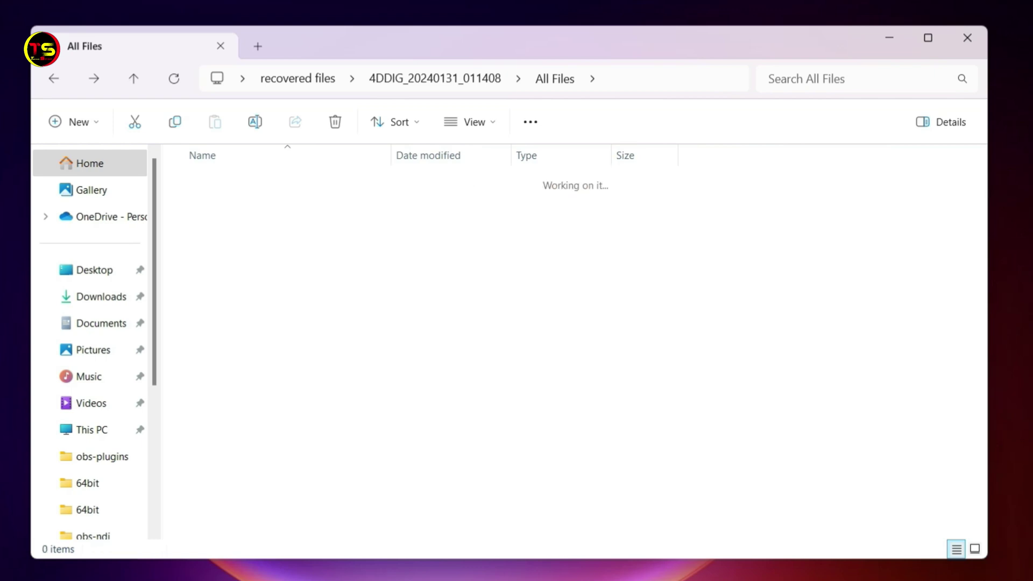
{"action": "double_click", "coordinate": [206, 182]}
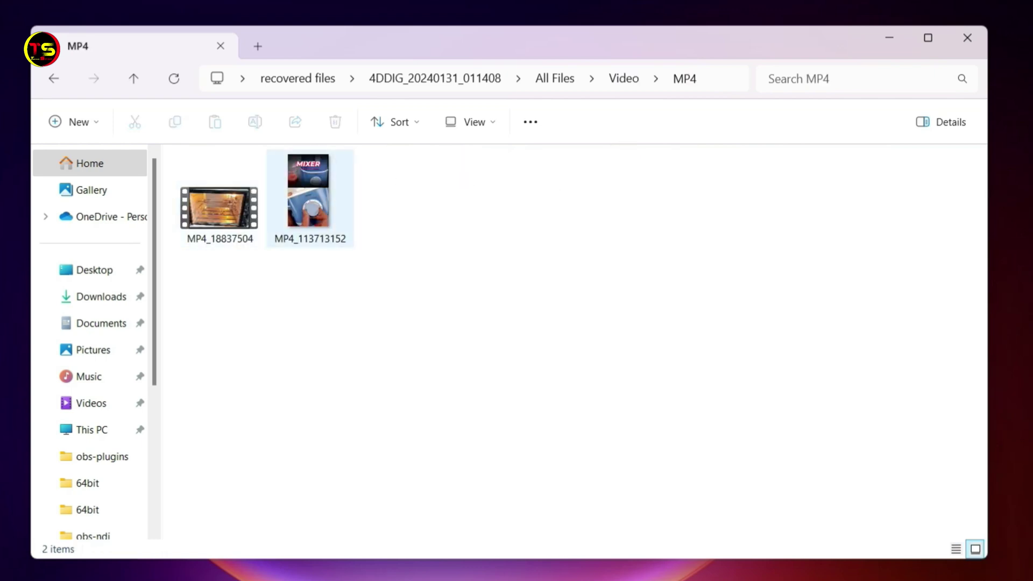
{"action": "left_click", "coordinate": [310, 199]}
{"action": "key", "text": "Return"}
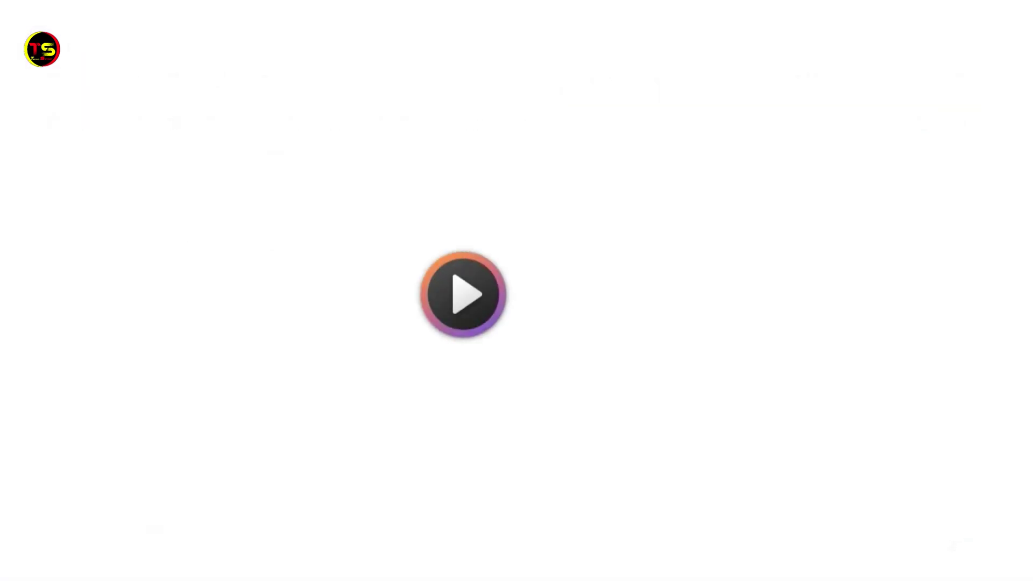